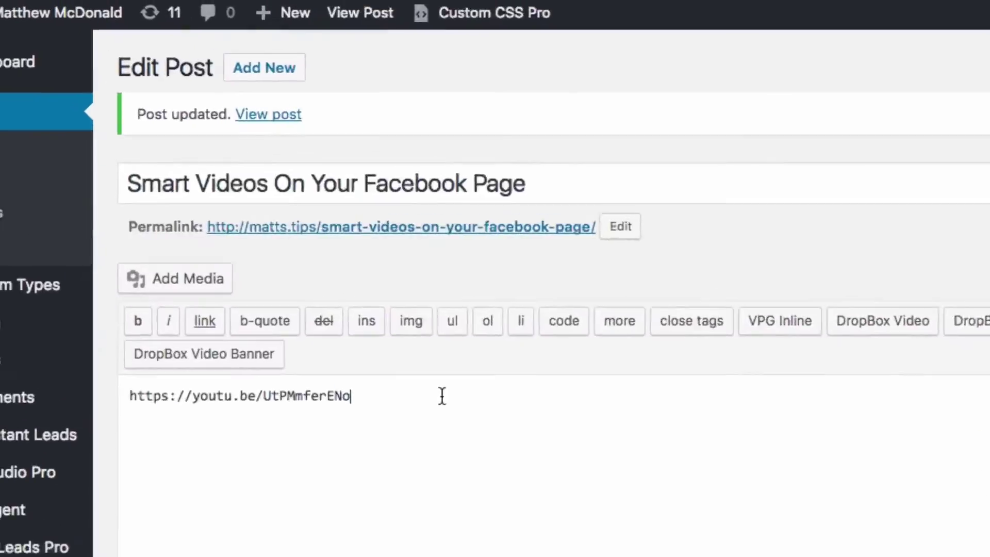
Check the YouTube link line in the post's Text editor body.
{"action": "triple_click", "coordinate": [80, 261]}
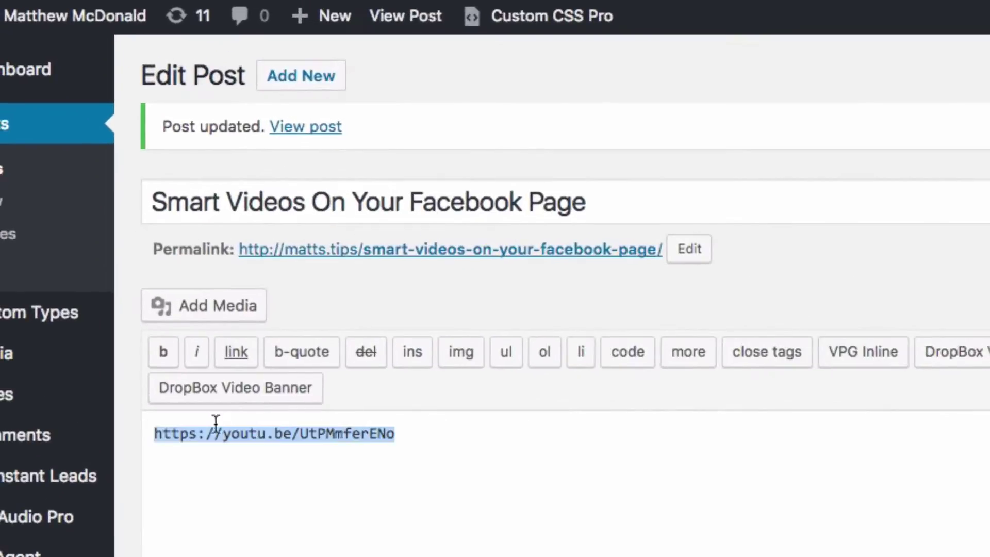
{"action": "left_click", "coordinate": [193, 274]}
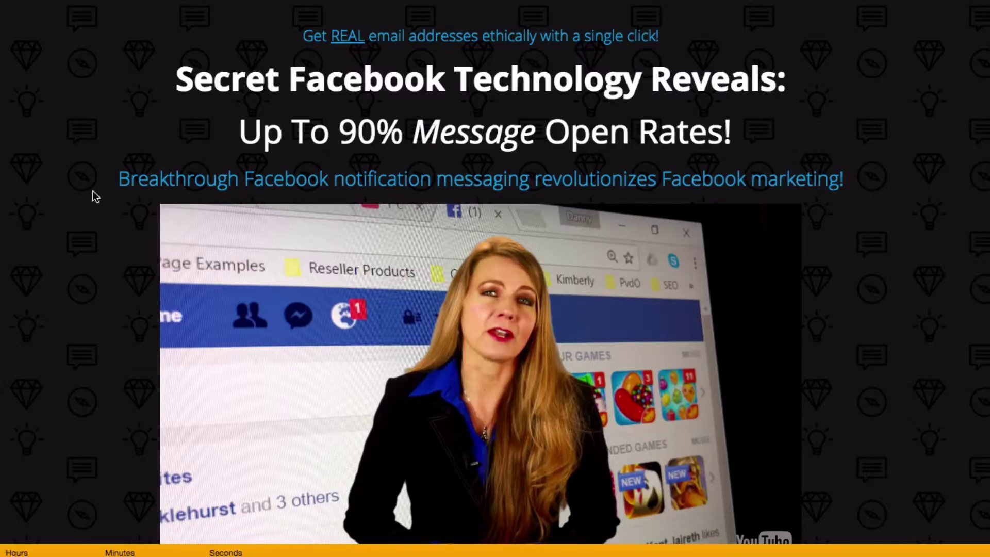
Scroll through the LetSocify sales page, then return to the matts.tips site tab.
{"action": "scroll", "coordinate": [55, 194], "scroll_direction": "down", "scroll_amount": 5}
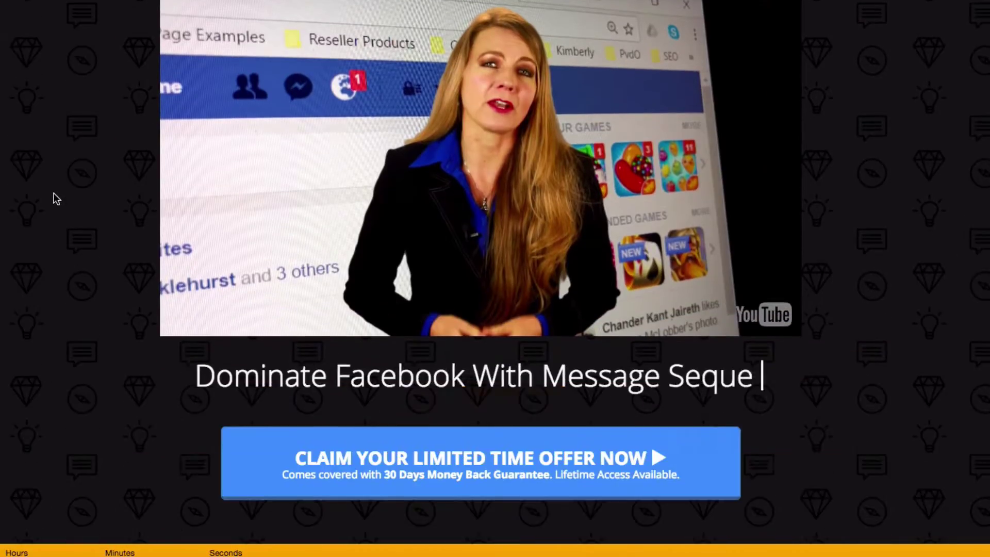
{"action": "scroll", "coordinate": [50, 193], "scroll_direction": "down", "scroll_amount": 2}
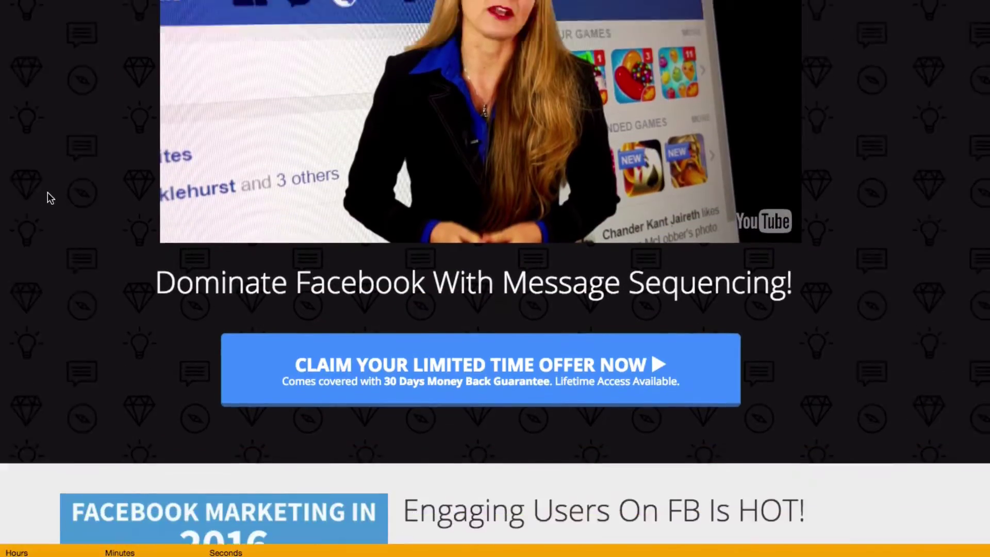
{"action": "scroll", "coordinate": [48, 193], "scroll_direction": "up", "scroll_amount": 5}
{"action": "scroll", "coordinate": [48, 193], "scroll_direction": "up", "scroll_amount": 2}
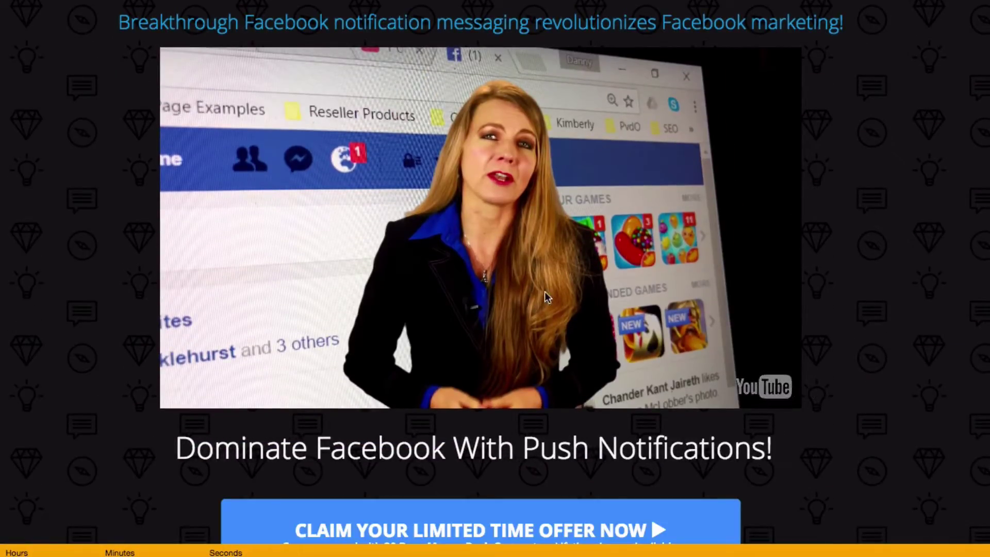
{"action": "scroll", "coordinate": [496, 257], "scroll_direction": "down", "scroll_amount": 20}
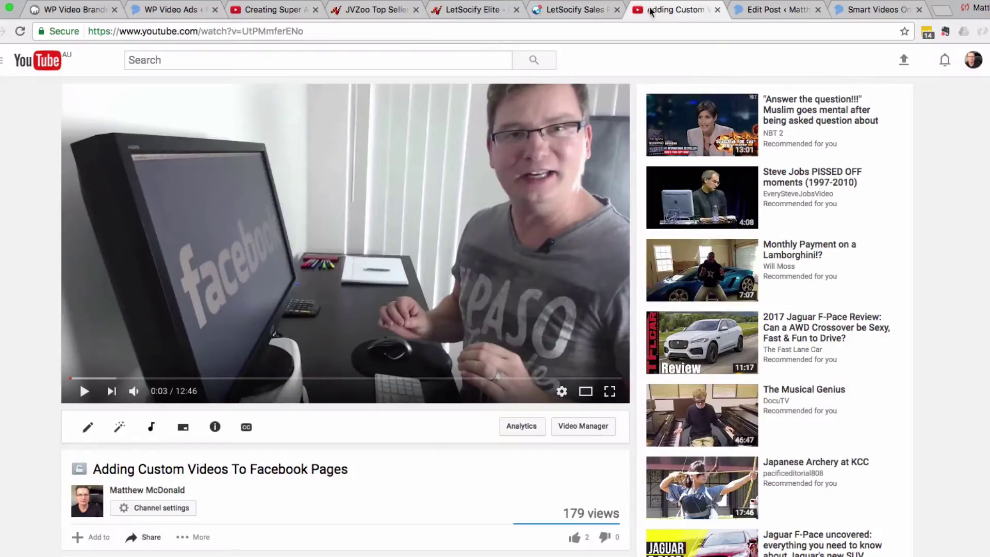
{"action": "left_click", "coordinate": [576, 14]}
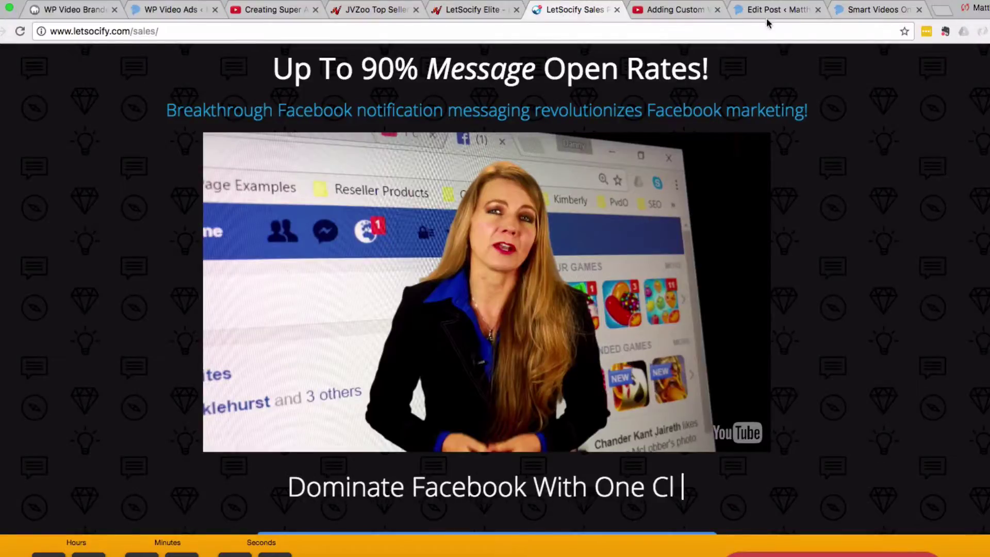
{"action": "left_click", "coordinate": [875, 13]}
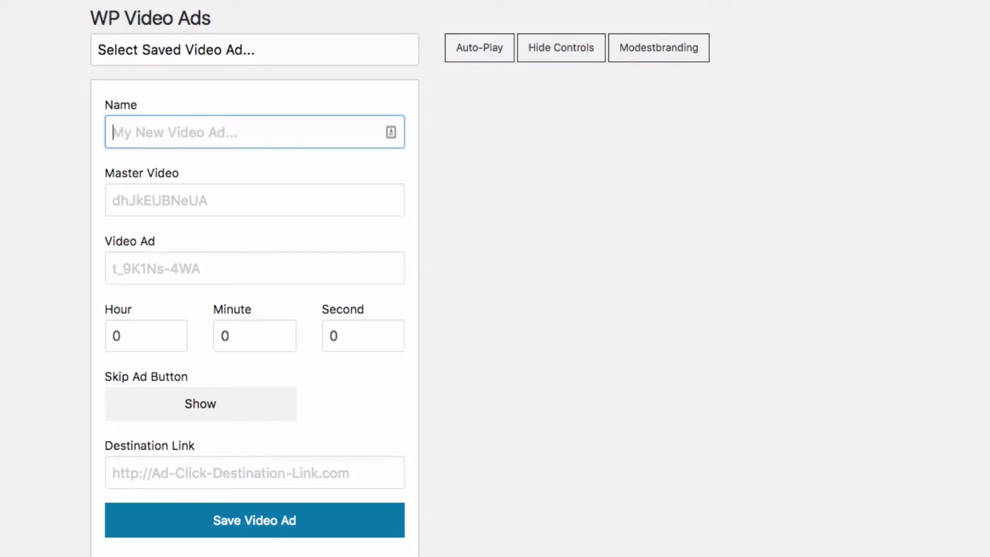
Enter 'Smart Videos On Your Facebook Page' as the ad name and UtPMmferENo as master video.
{"action": "type", "text": "Smart Videos On Your Facebook Page"}
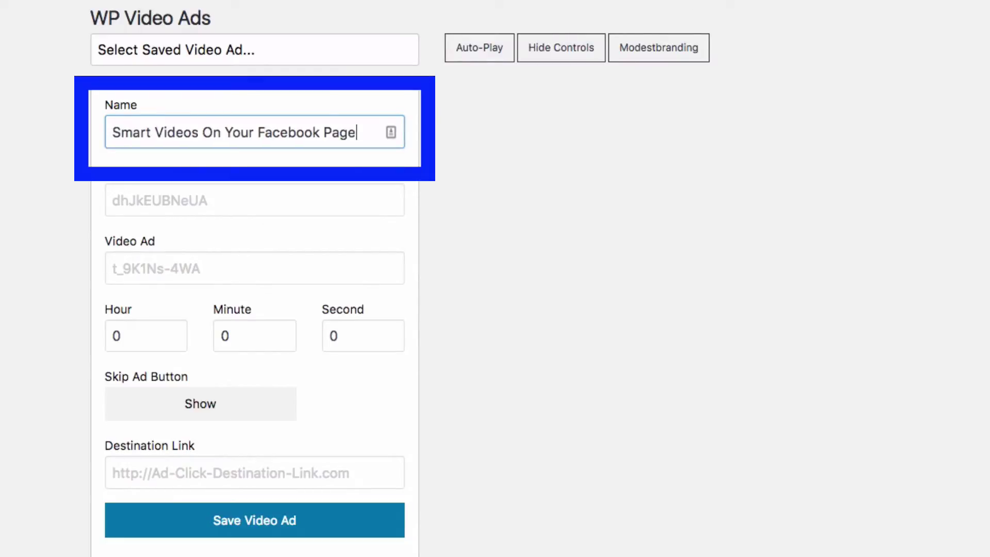
{"action": "key", "text": "Tab"}
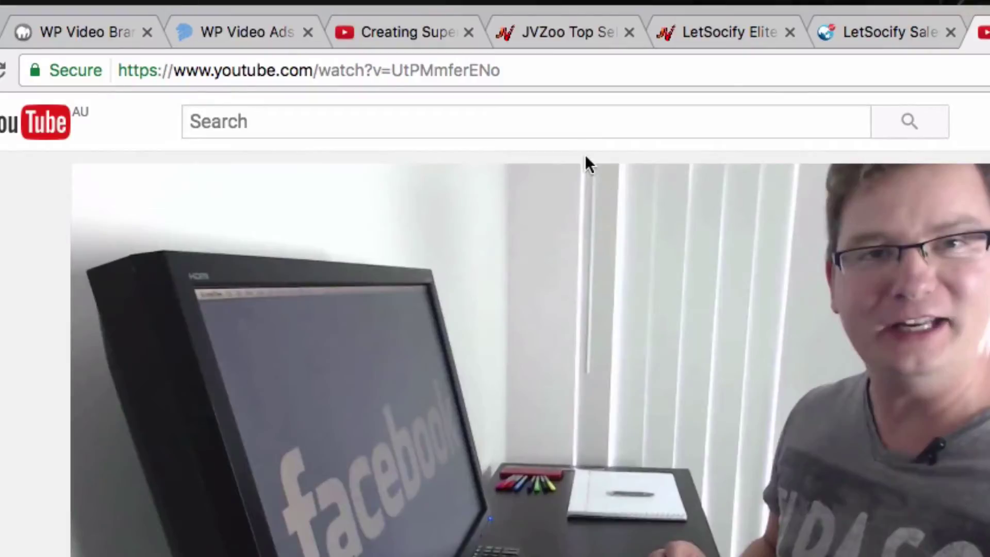
{"action": "double_click", "coordinate": [461, 70]}
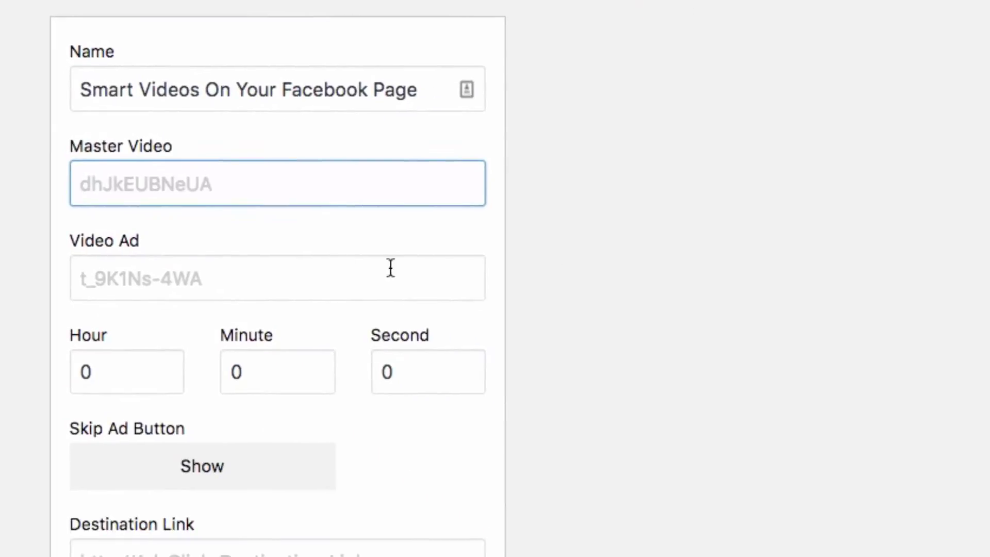
{"action": "type", "text": "UtPMmferENo"}
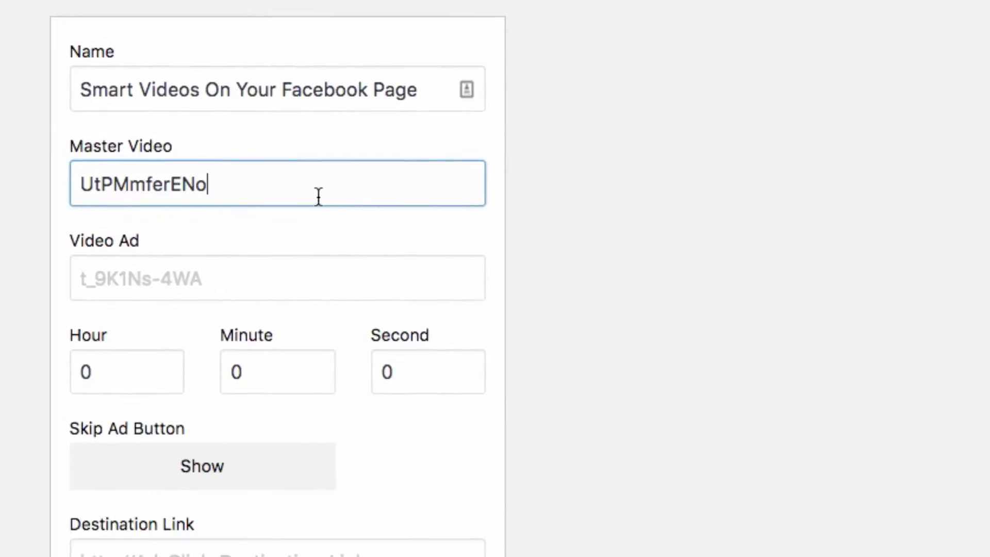
Copy the ID XNJY_jPoqwM from the ad video's YouTube address into the Video Ad field.
{"action": "left_click", "coordinate": [278, 285]}
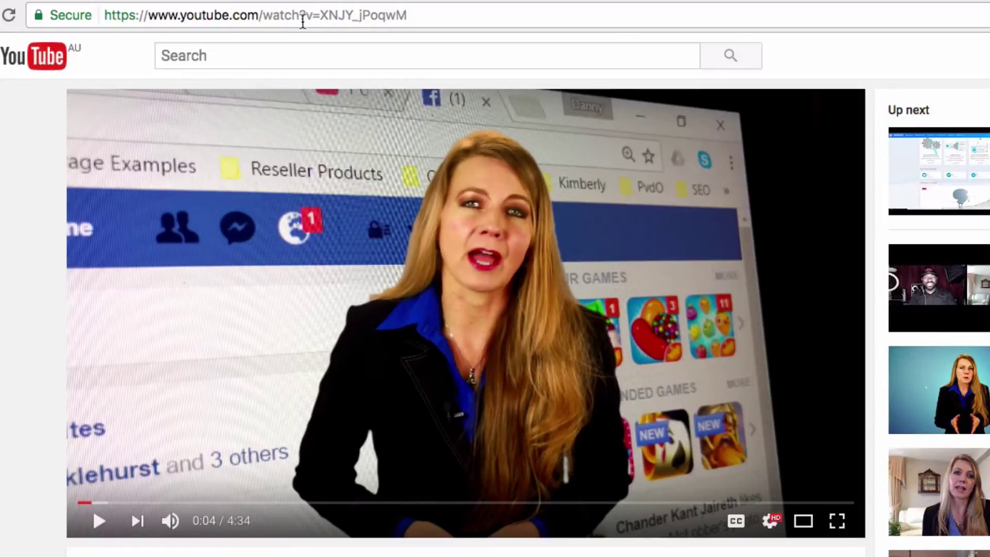
{"action": "left_click", "coordinate": [358, 15]}
{"action": "double_click", "coordinate": [356, 15]}
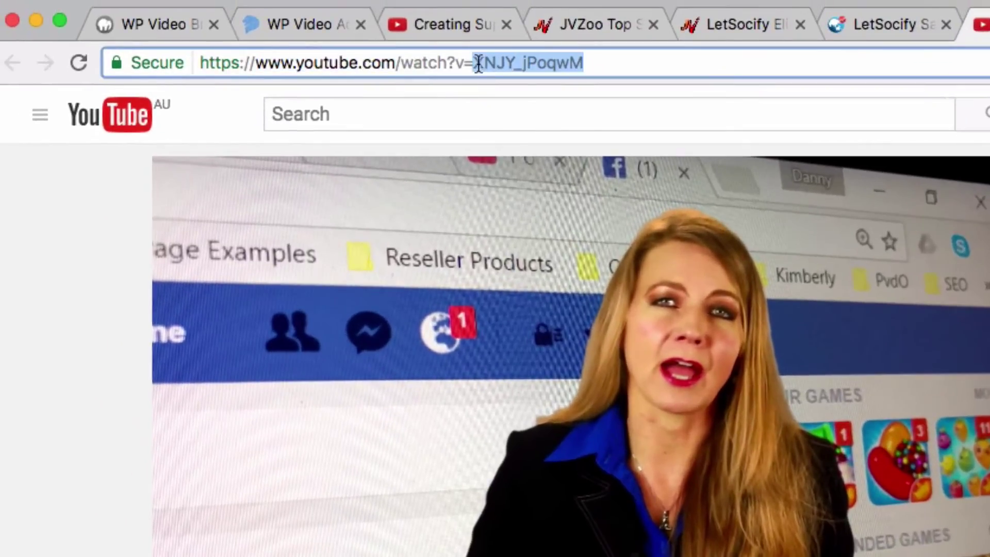
{"action": "right_click", "coordinate": [565, 64]}
{"action": "left_click", "coordinate": [584, 97]}
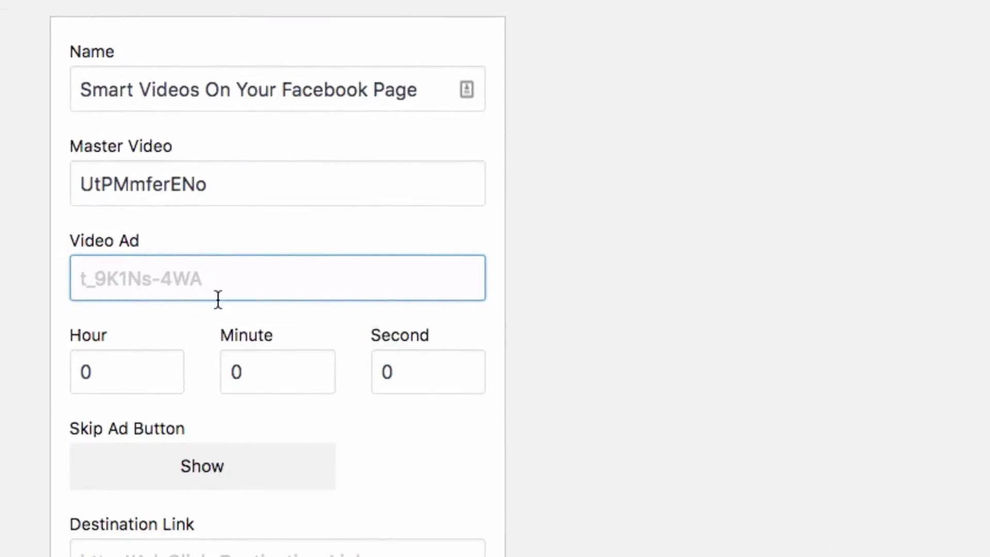
{"action": "key", "text": "super+v"}
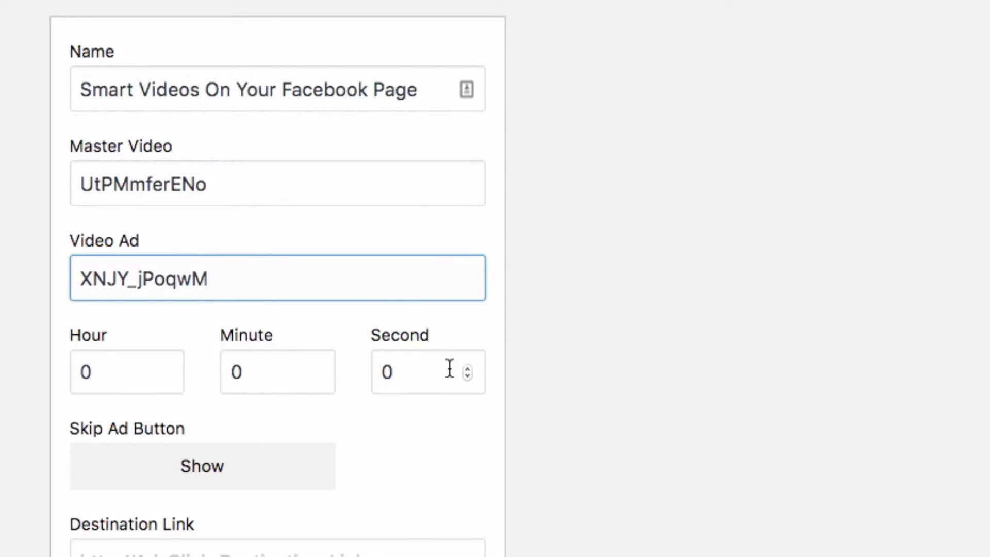
Set the ad time to 3 seconds and turn on the 5-second skip ad button.
{"action": "left_click", "coordinate": [467, 368]}
{"action": "left_click", "coordinate": [467, 368]}
{"action": "left_click", "coordinate": [467, 368]}
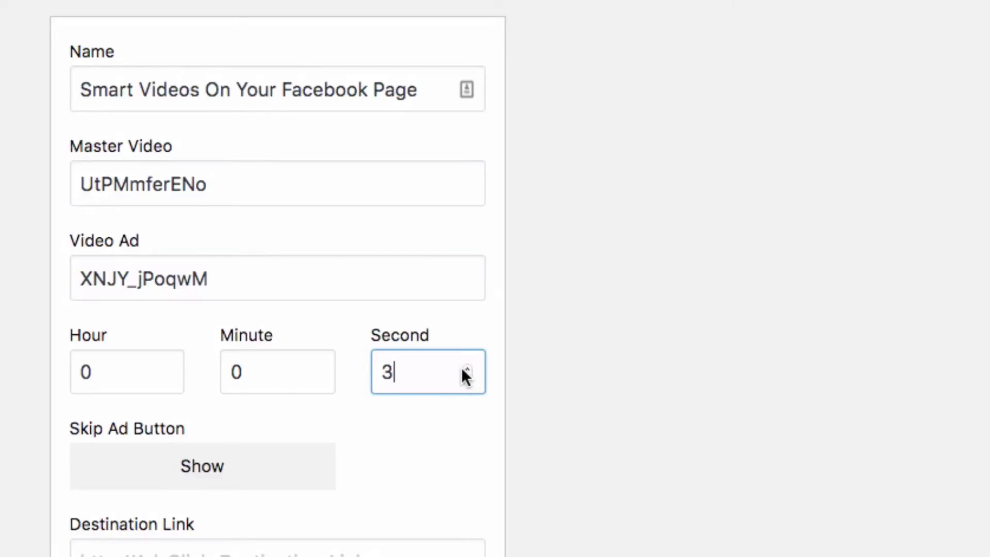
{"action": "left_click", "coordinate": [240, 472]}
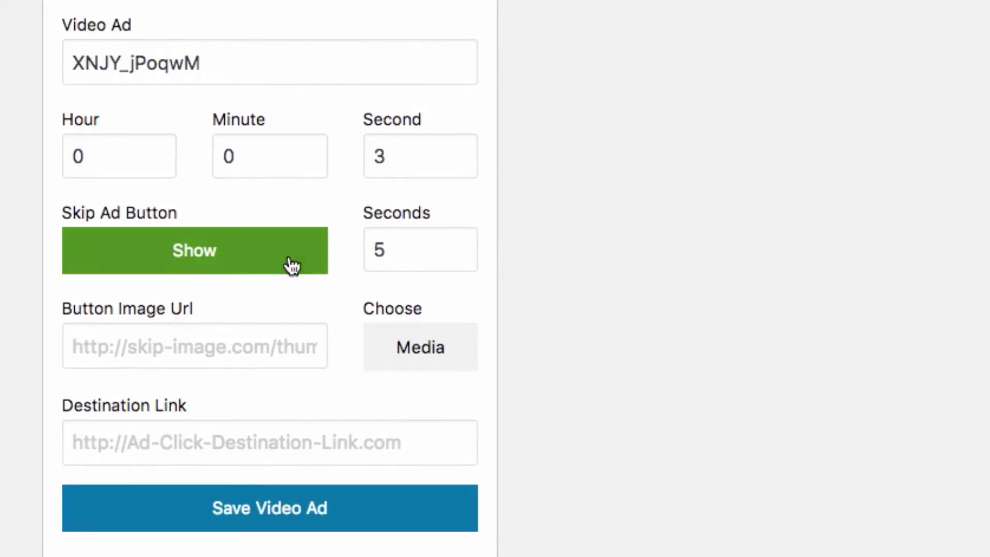
Add the JVZoo affiliate URL as the destination link and save the video ad.
{"action": "left_click", "coordinate": [332, 437]}
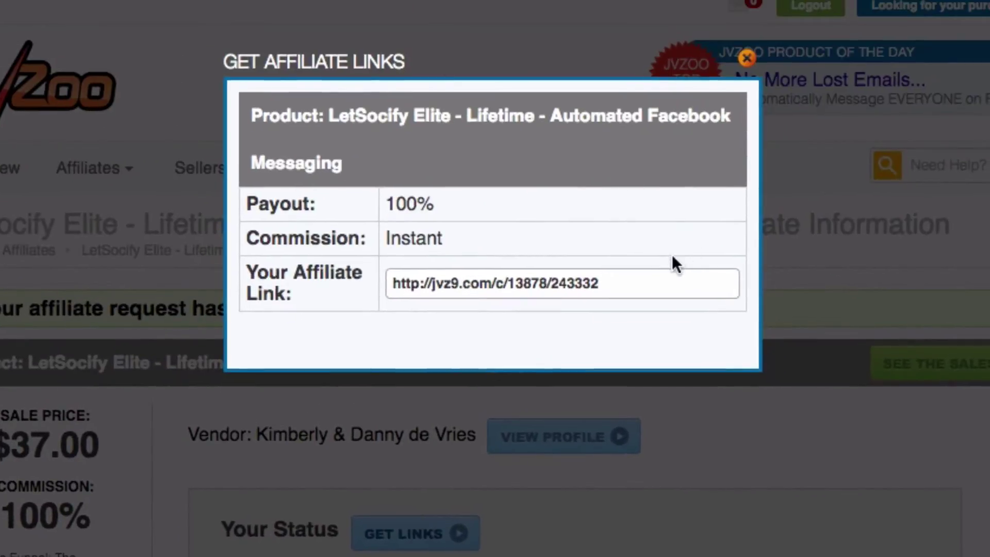
{"action": "left_click", "coordinate": [649, 292]}
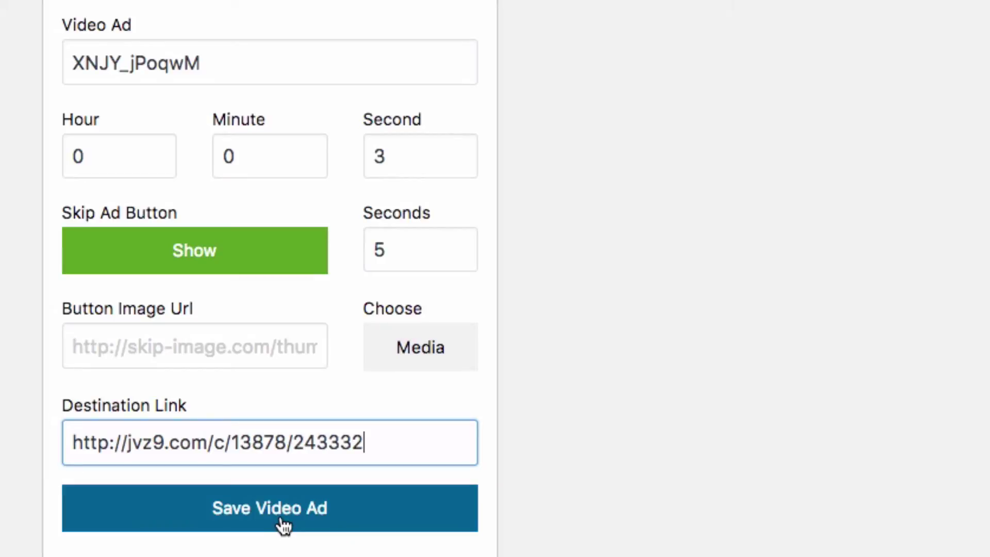
{"action": "left_click", "coordinate": [403, 518]}
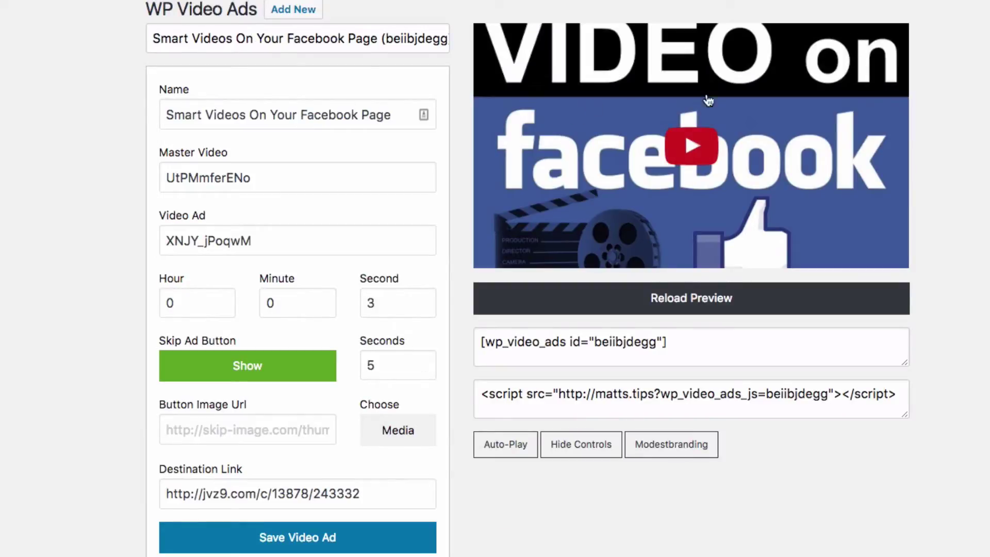
Play the ad preview, skip the ad, and pause the main video at 0:04.
{"action": "left_click", "coordinate": [692, 144]}
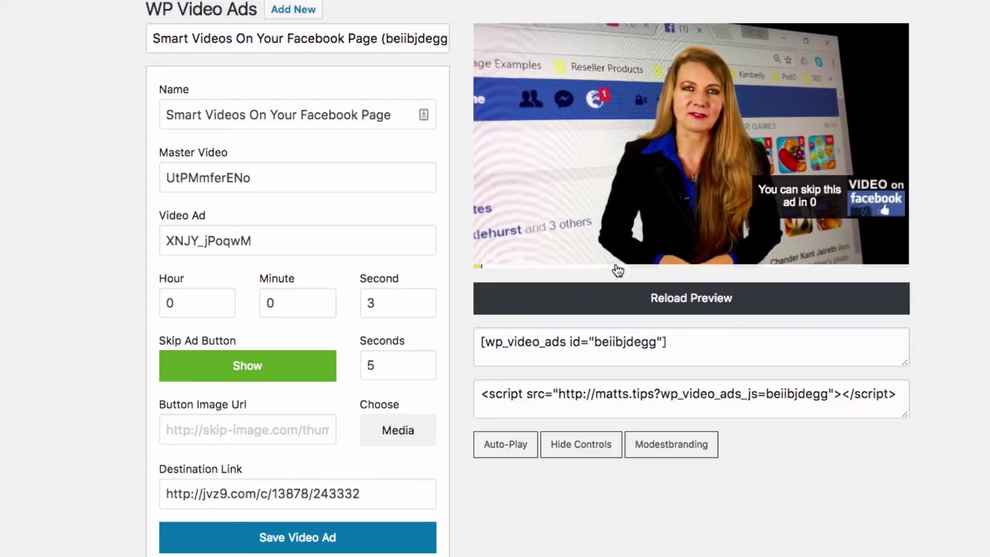
{"action": "left_click", "coordinate": [878, 215]}
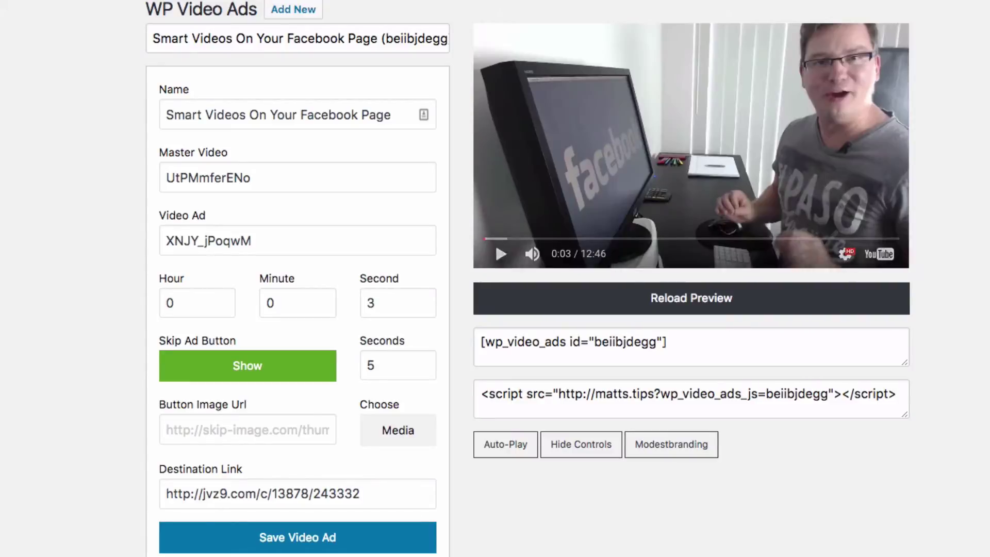
{"action": "left_click", "coordinate": [717, 160]}
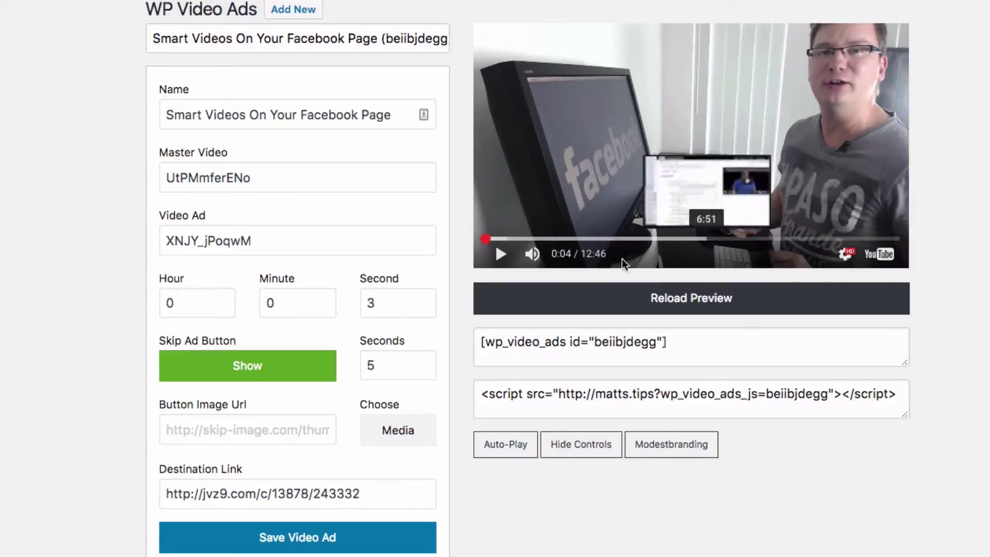
Change the ad start time to 10 minutes 0 seconds and reload the preview.
{"action": "double_click", "coordinate": [289, 304]}
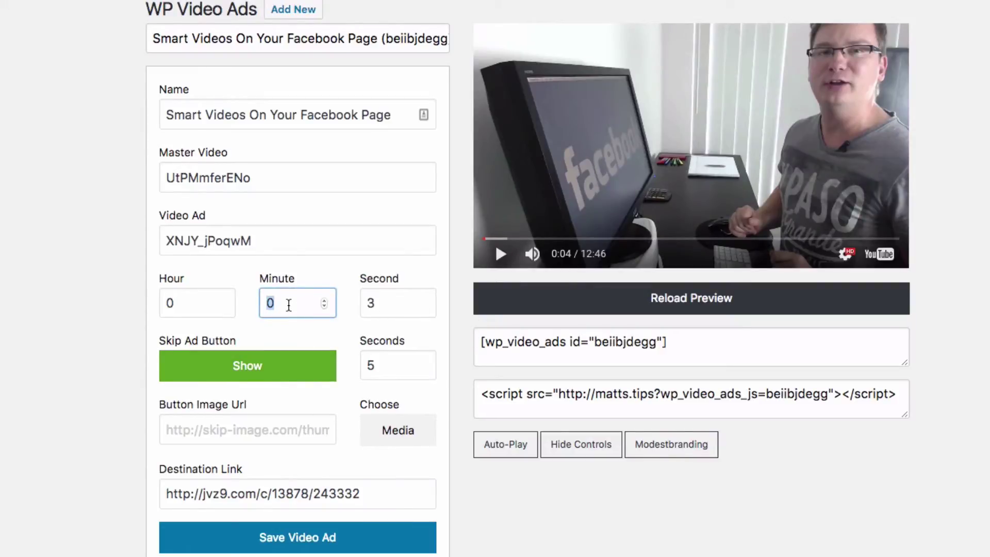
{"action": "key", "text": "Tab"}
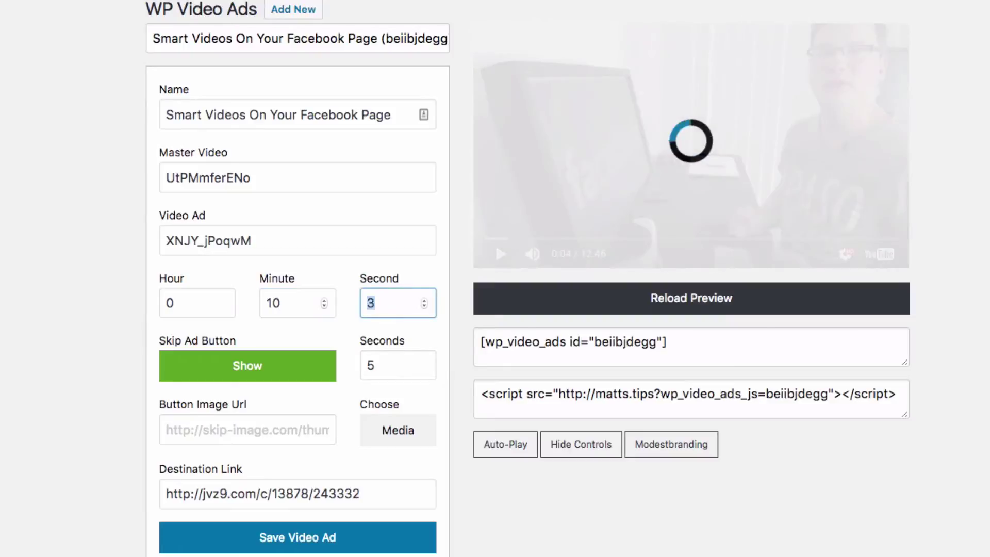
{"action": "type", "text": "0"}
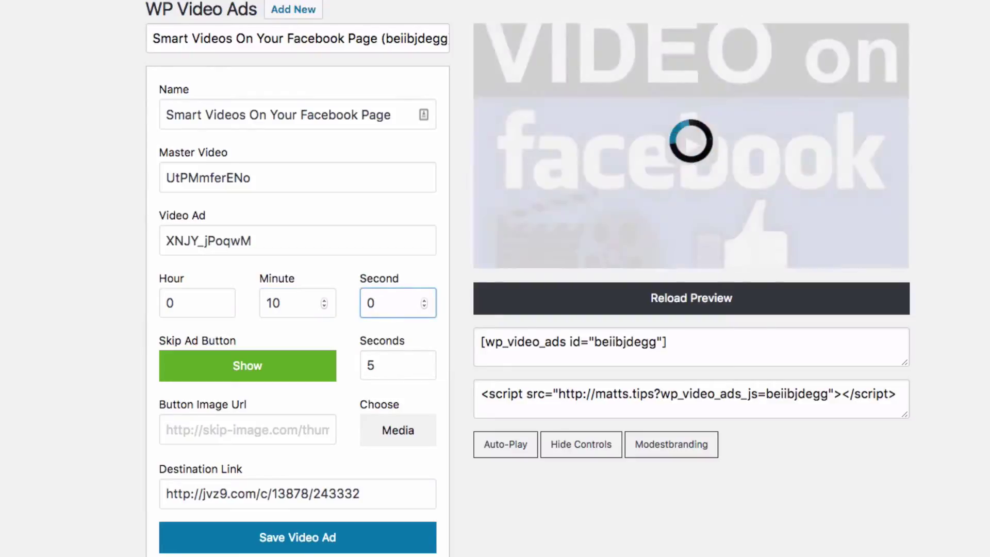
{"action": "left_click", "coordinate": [133, 354]}
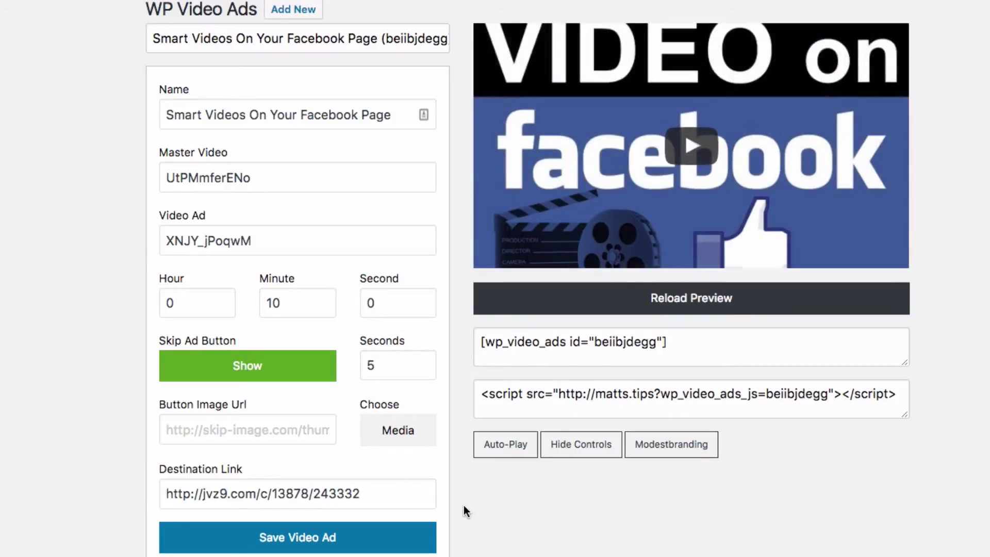
Play the preview from about 9:52 so the ad interrupts at 10:00 with its skip countdown.
{"action": "left_click", "coordinate": [673, 158]}
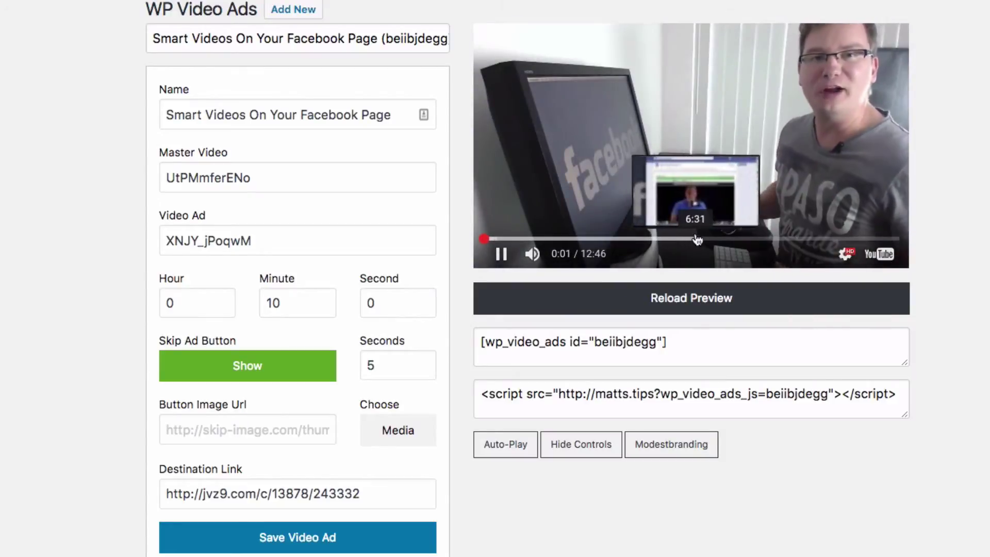
{"action": "left_click", "coordinate": [807, 239]}
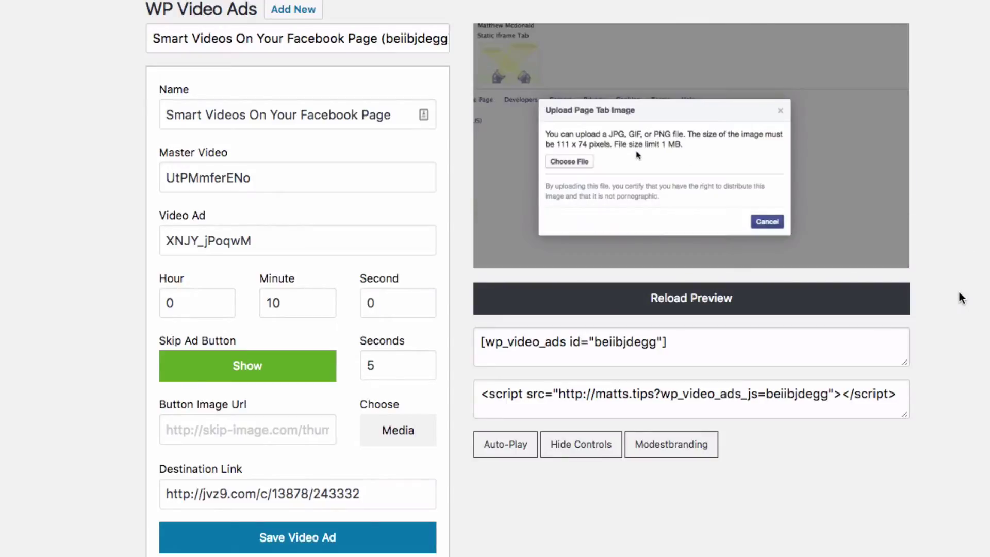
{"action": "mouse_move", "coordinate": [818, 79]}
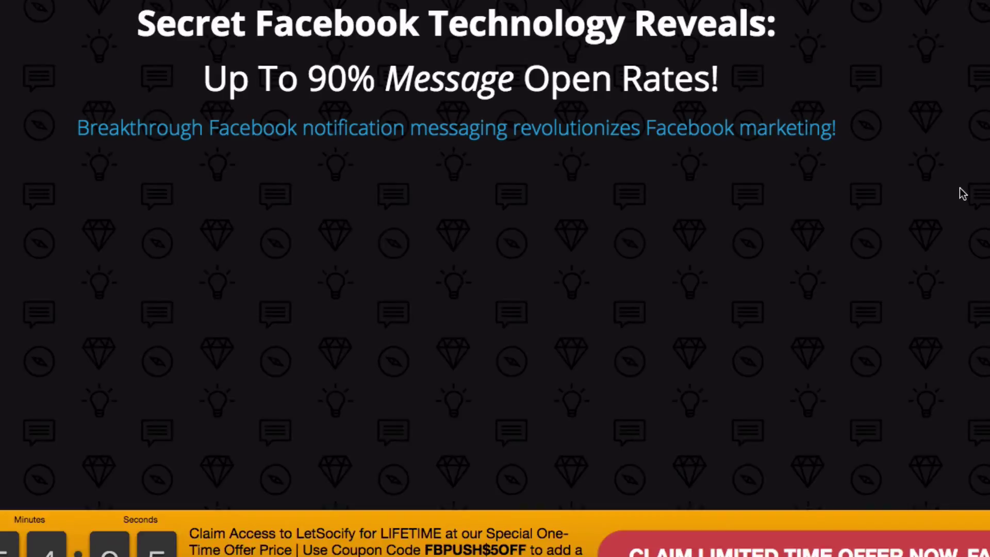
{"action": "scroll", "coordinate": [959, 195], "scroll_direction": "down", "scroll_amount": 20}
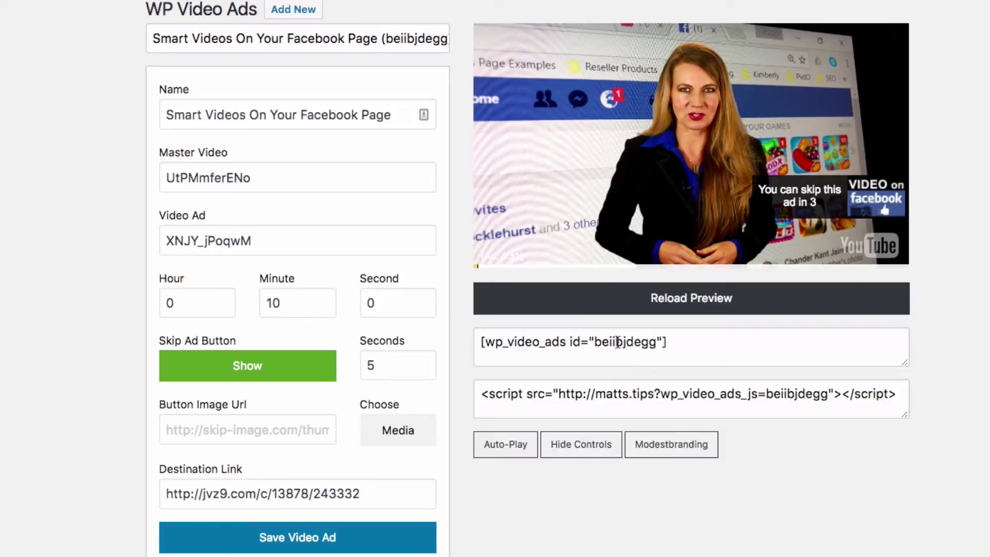
Copy the [wp_video_ads id="beiibjdegg"] shortcode from the WP Video Ads page.
{"action": "left_click", "coordinate": [617, 342]}
{"action": "right_click", "coordinate": [522, 340]}
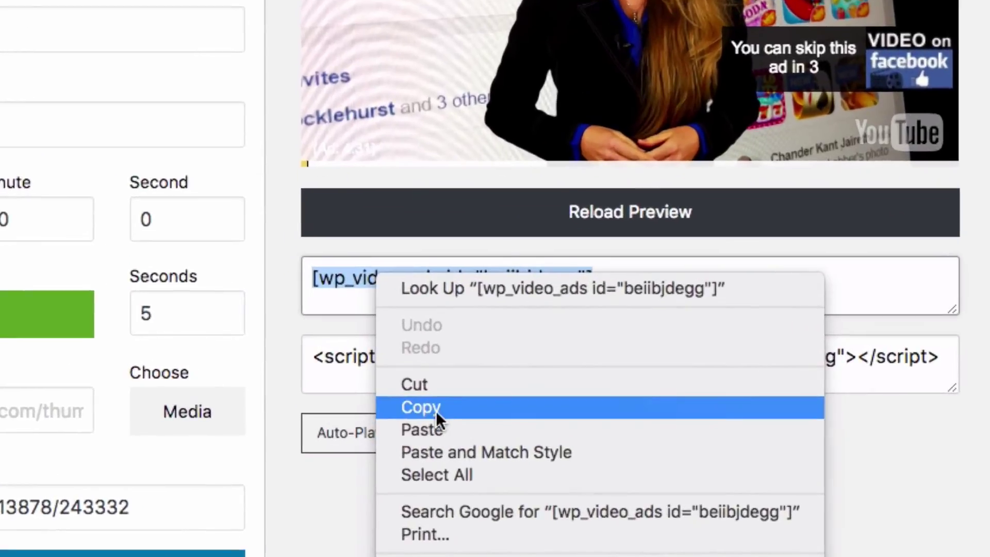
{"action": "left_click", "coordinate": [514, 422]}
{"action": "left_click", "coordinate": [652, 357]}
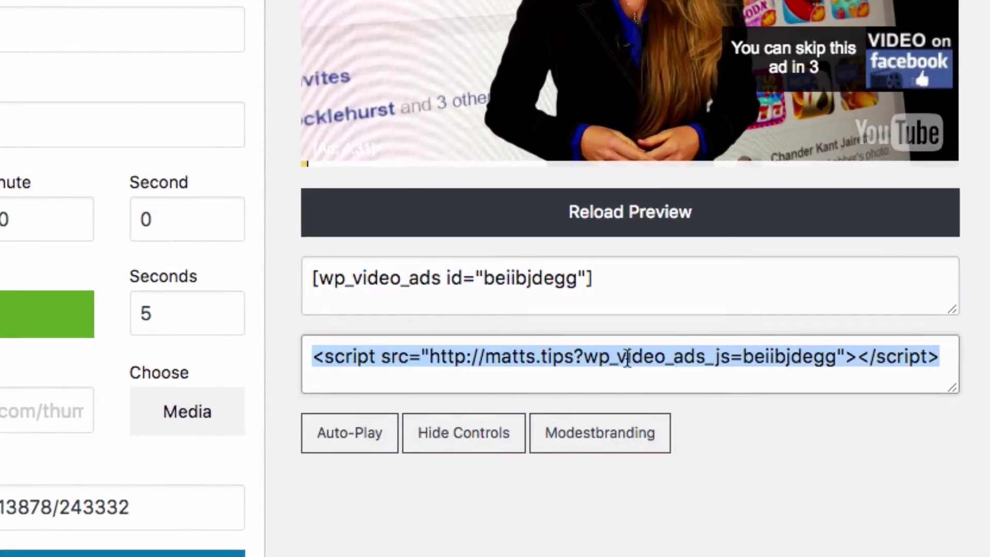
{"action": "left_click", "coordinate": [528, 278]}
{"action": "key", "text": "ctrl+c"}
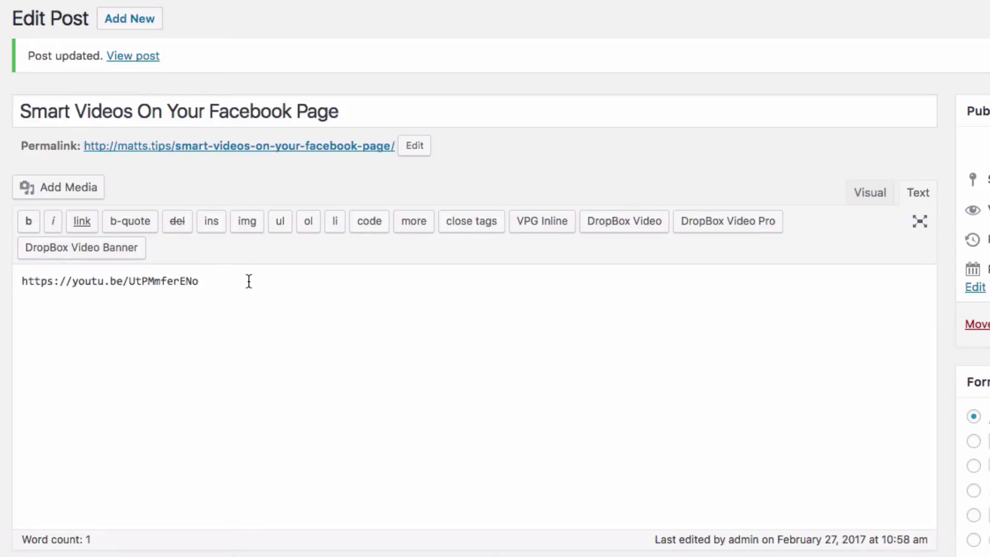
Replace the YouTube link line in the post body with the pasted ad shortcode.
{"action": "triple_click", "coordinate": [101, 272]}
{"action": "key", "text": "ctrl+v"}
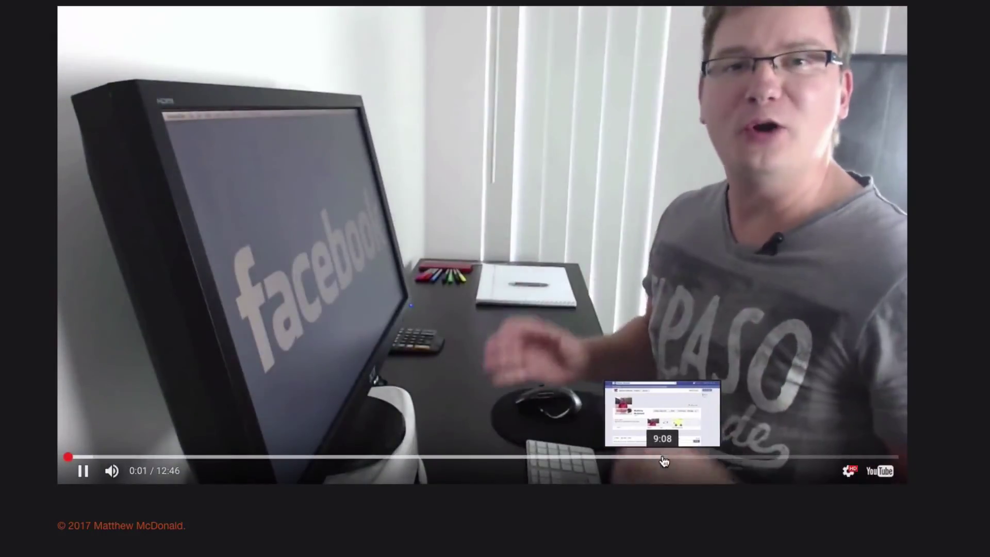
Skip the post's video to about 9:57 and pause it at the 10:00 ad mark.
{"action": "left_click", "coordinate": [715, 458]}
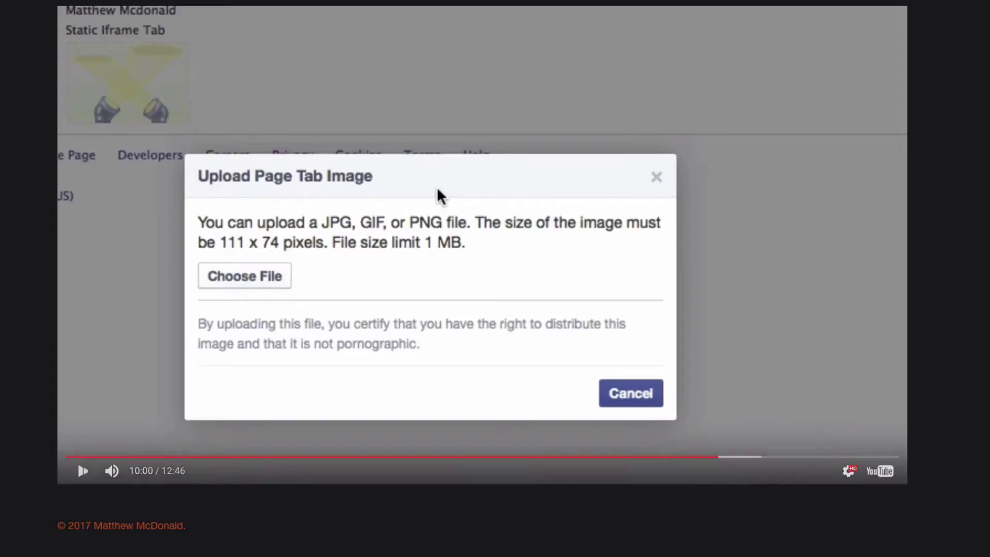
{"action": "left_click", "coordinate": [738, 299]}
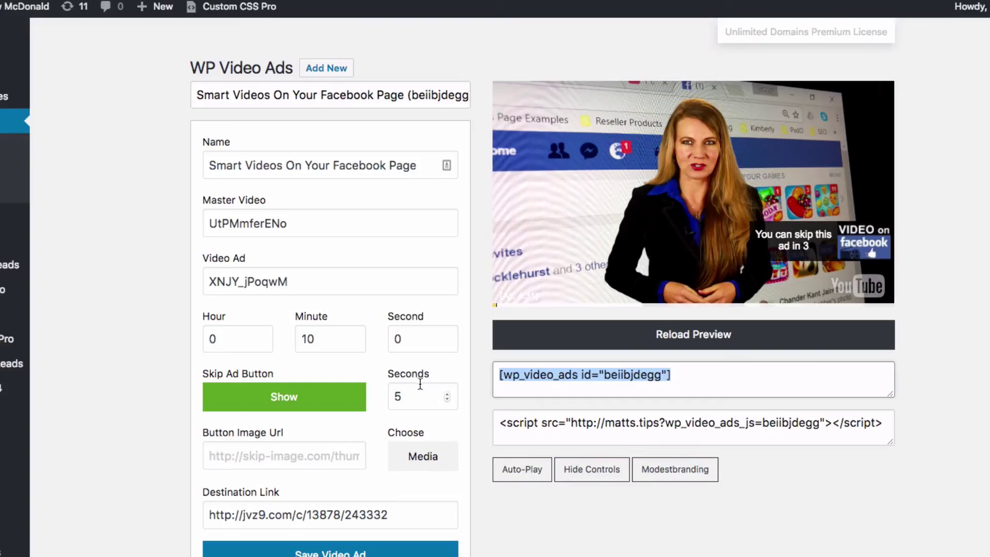
Change Skip Ad Seconds from 5 to 15 and save the video ad.
{"action": "left_click", "coordinate": [413, 396]}
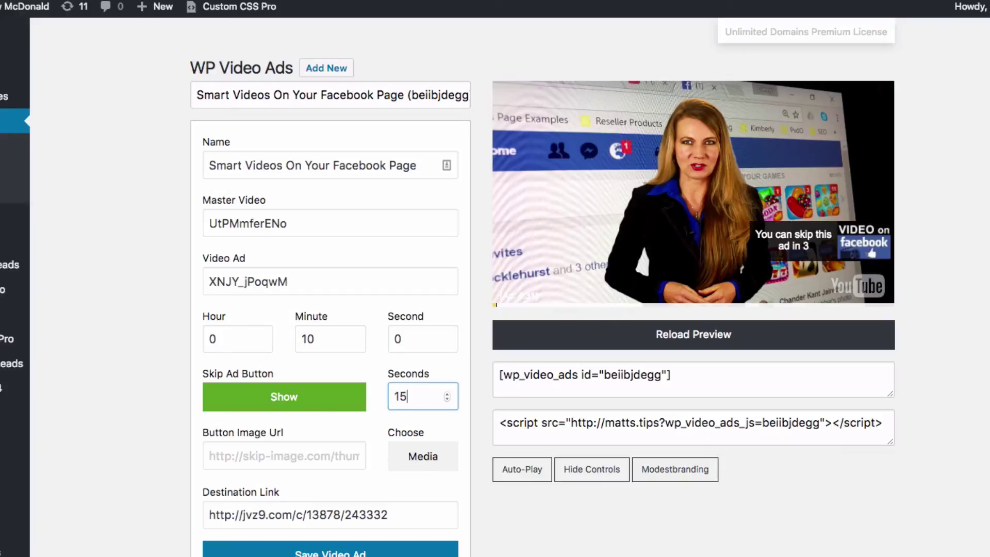
{"action": "left_click", "coordinate": [330, 552]}
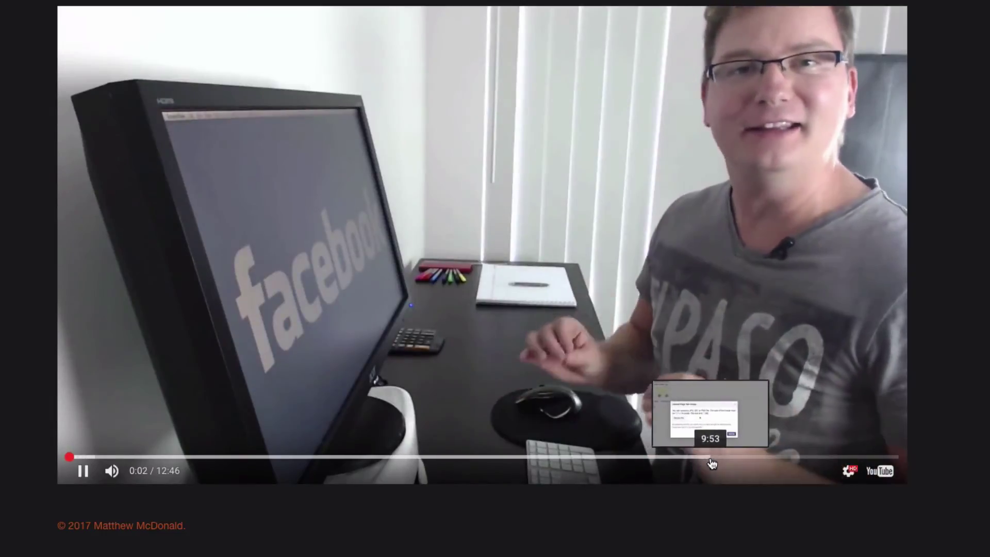
Skip the post's video to about 9:56 so the 10-minute ad plays with its skip countdown.
{"action": "left_click", "coordinate": [715, 457]}
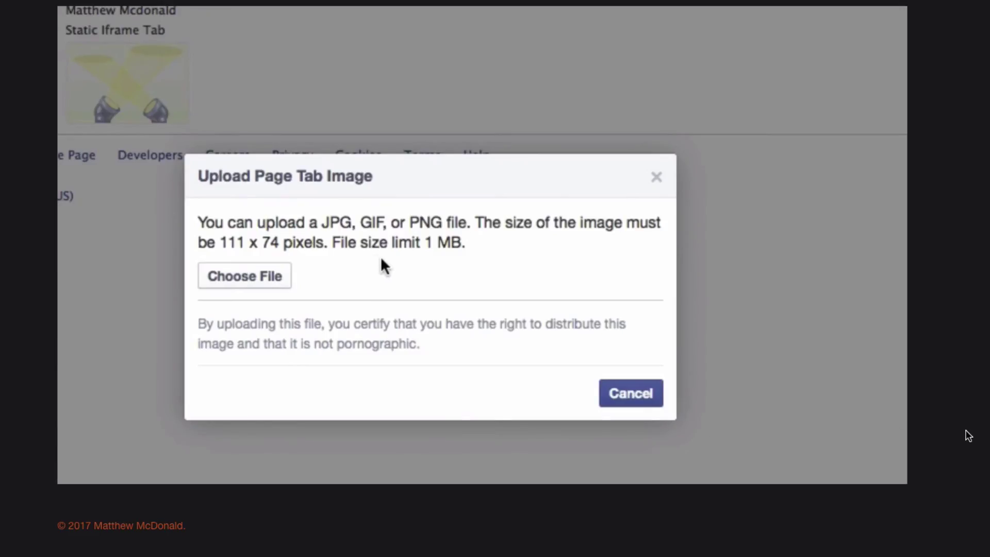